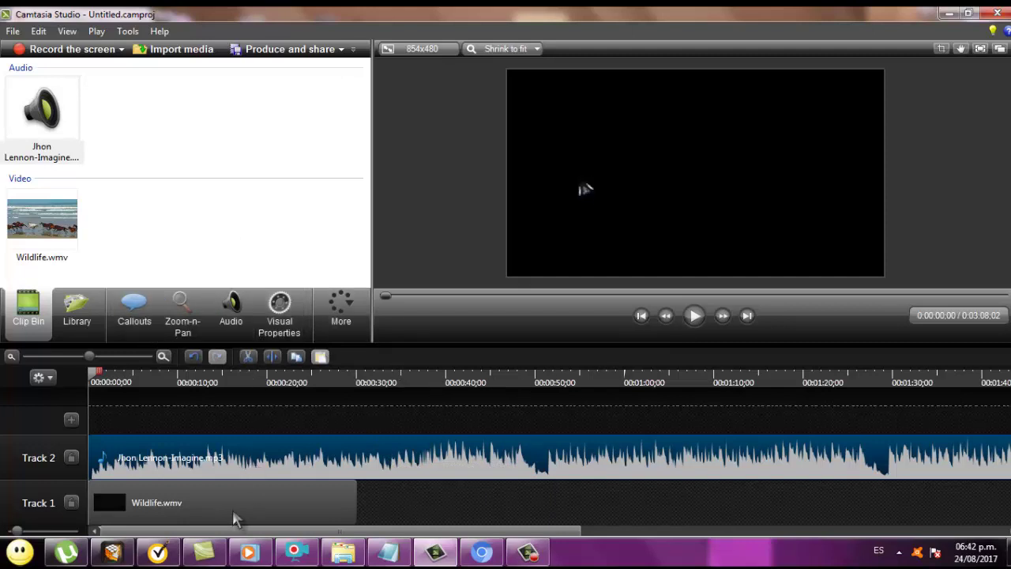
Lower the volume of the Jhon Lennon-Imagine.mp3 clip on Track 2 well below 100 % and preview the mix
{"action": "left_click", "coordinate": [207, 515]}
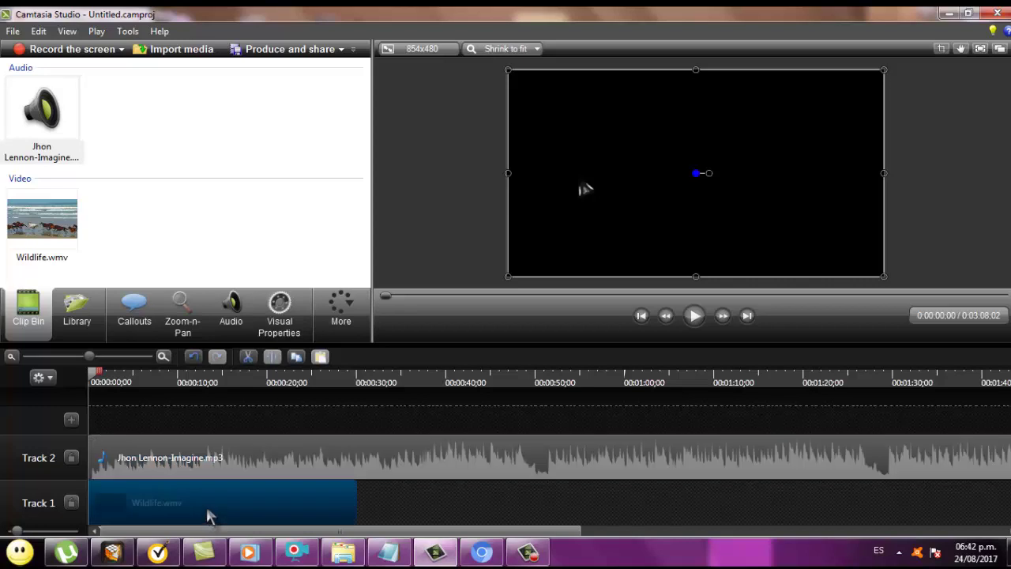
{"action": "left_click", "coordinate": [227, 332]}
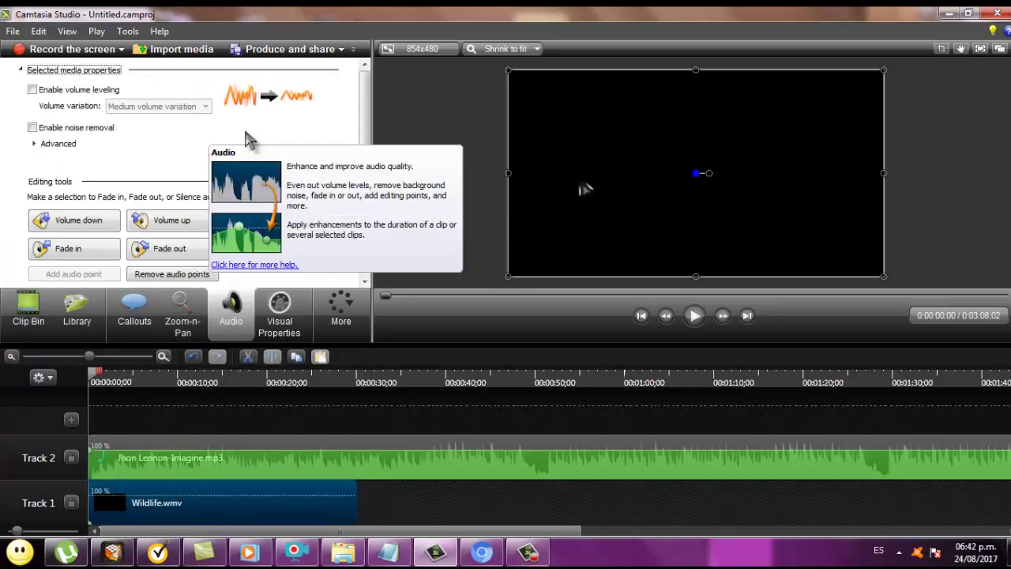
{"action": "left_click_drag", "start_coordinate": [364, 137], "coordinate": [364, 150]}
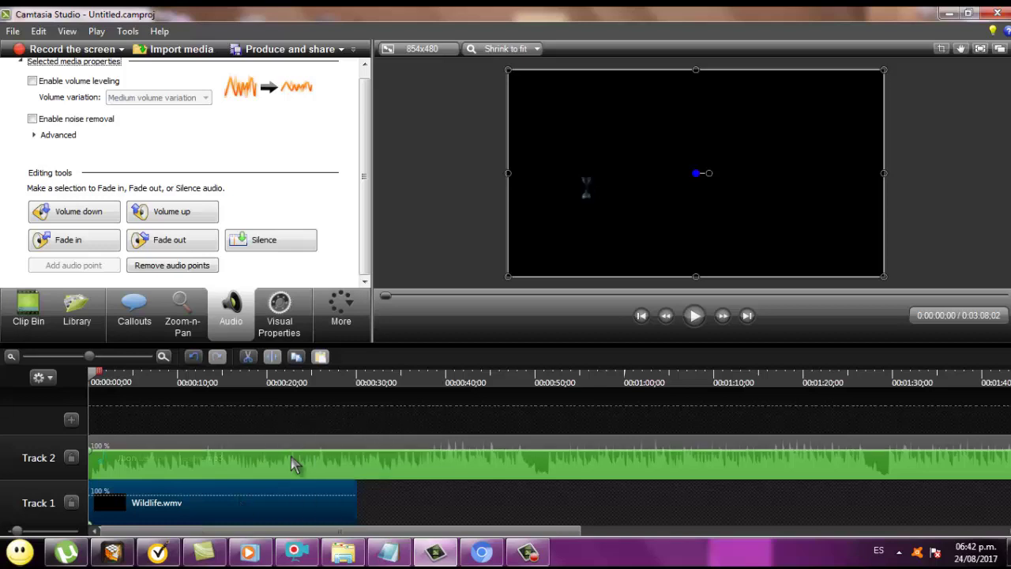
{"action": "left_click_drag", "start_coordinate": [290, 450], "coordinate": [285, 469]}
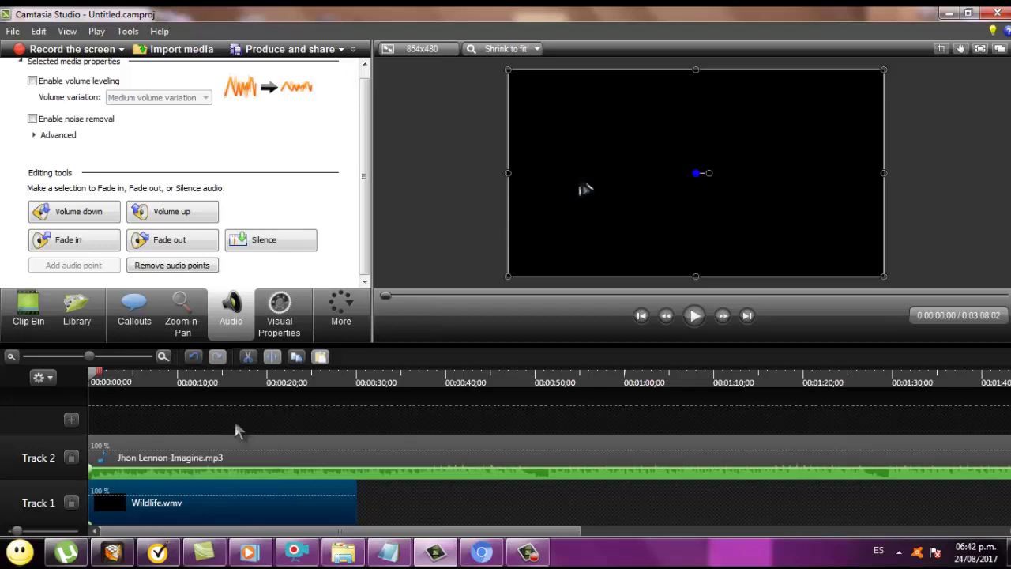
{"action": "left_click", "coordinate": [27, 327]}
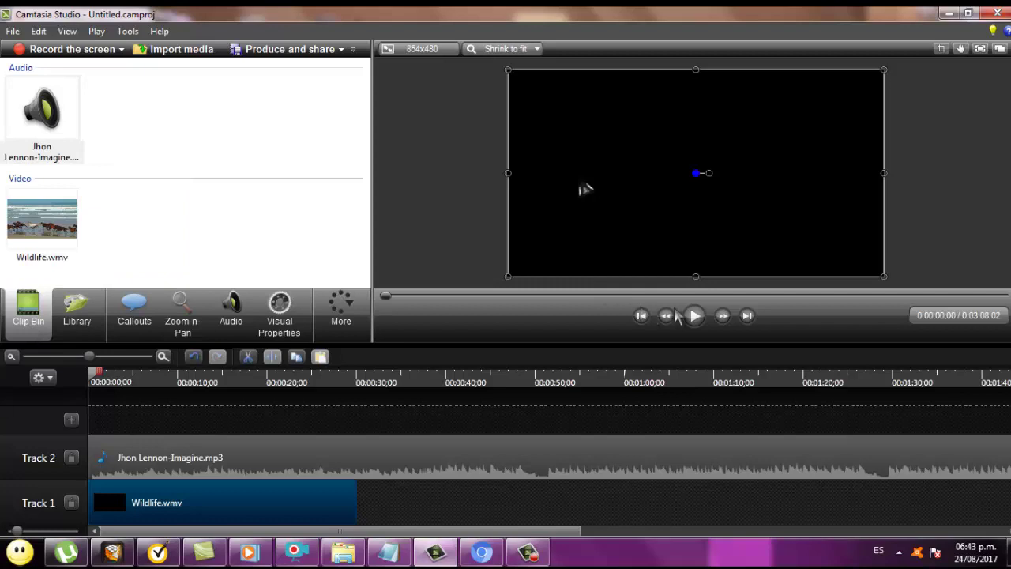
{"action": "left_click", "coordinate": [694, 324]}
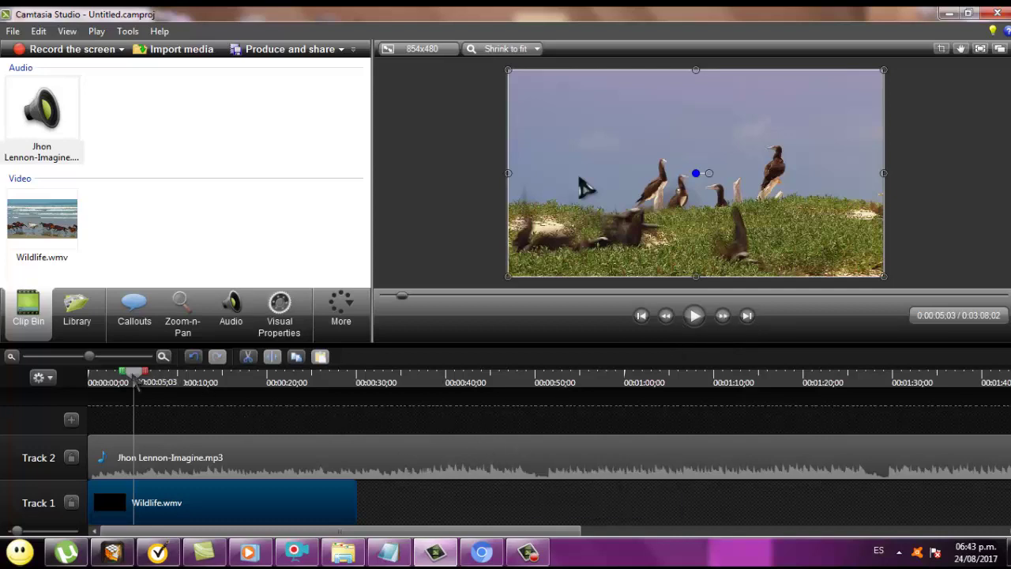
Split the music clip on Track 2 at 0:00:30;03, where the Wildlife.wmv clip ends
{"action": "left_click_drag", "start_coordinate": [134, 377], "coordinate": [362, 463]}
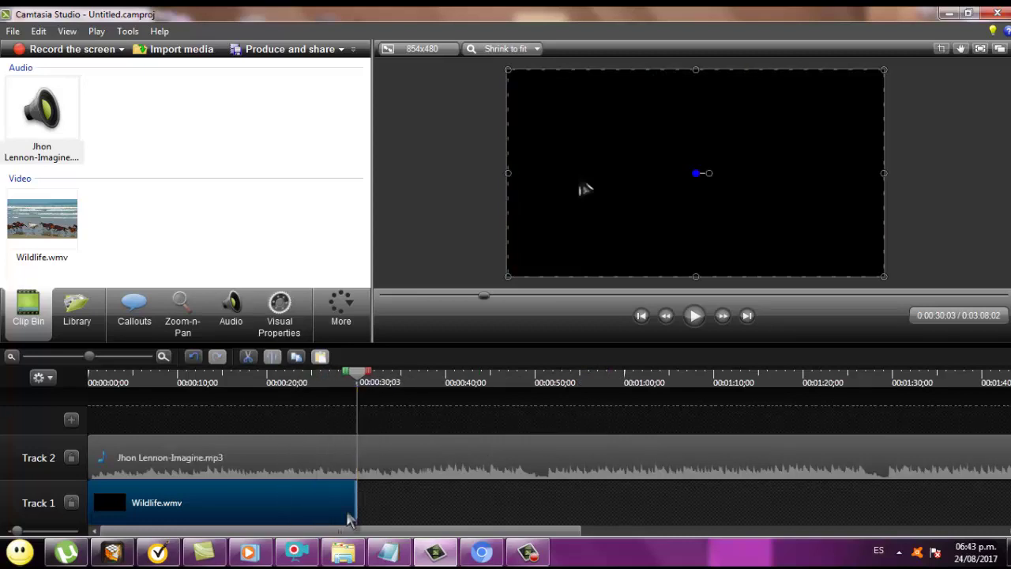
{"action": "left_click", "coordinate": [386, 454]}
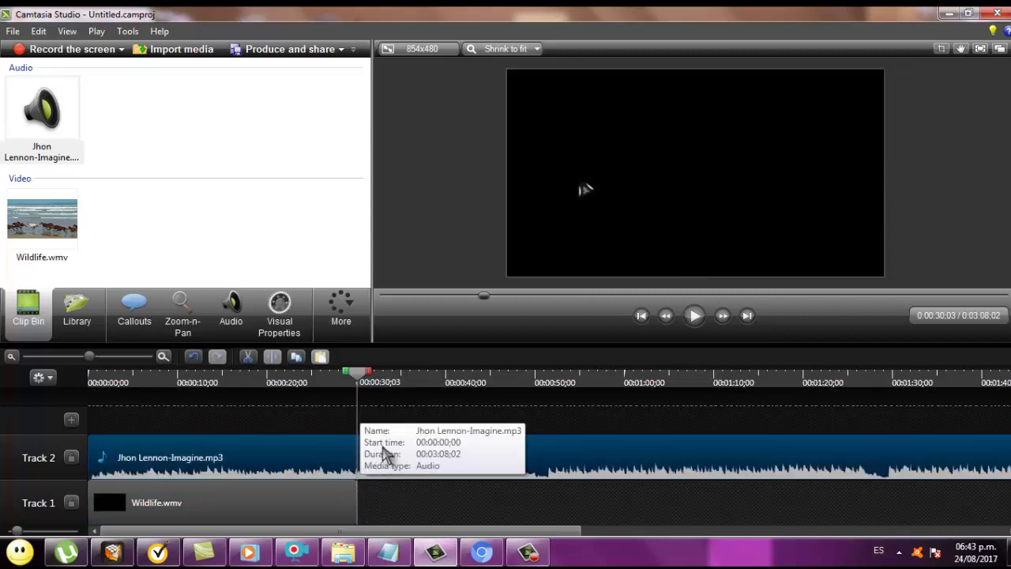
{"action": "right_click", "coordinate": [358, 373]}
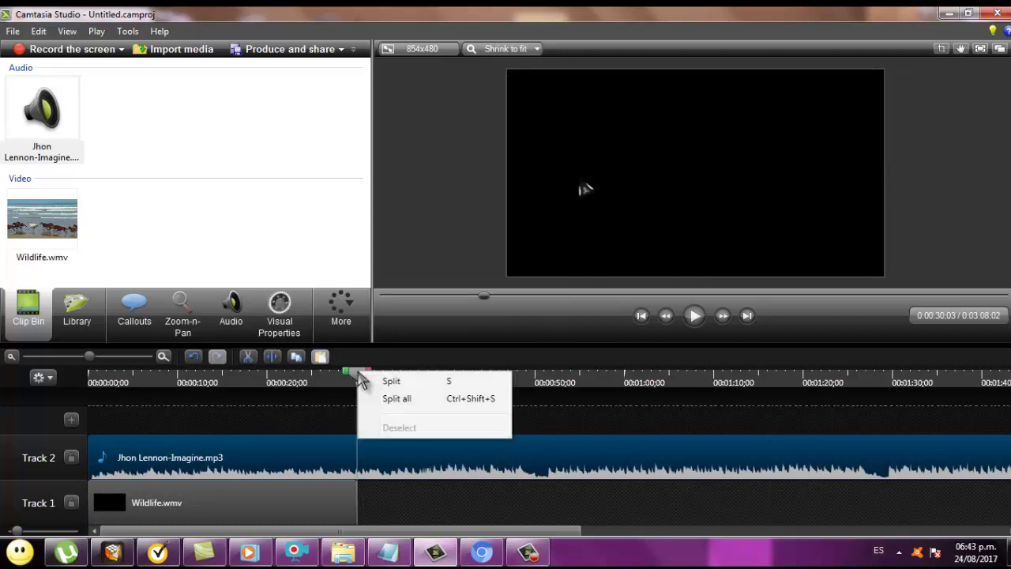
{"action": "left_click", "coordinate": [397, 383]}
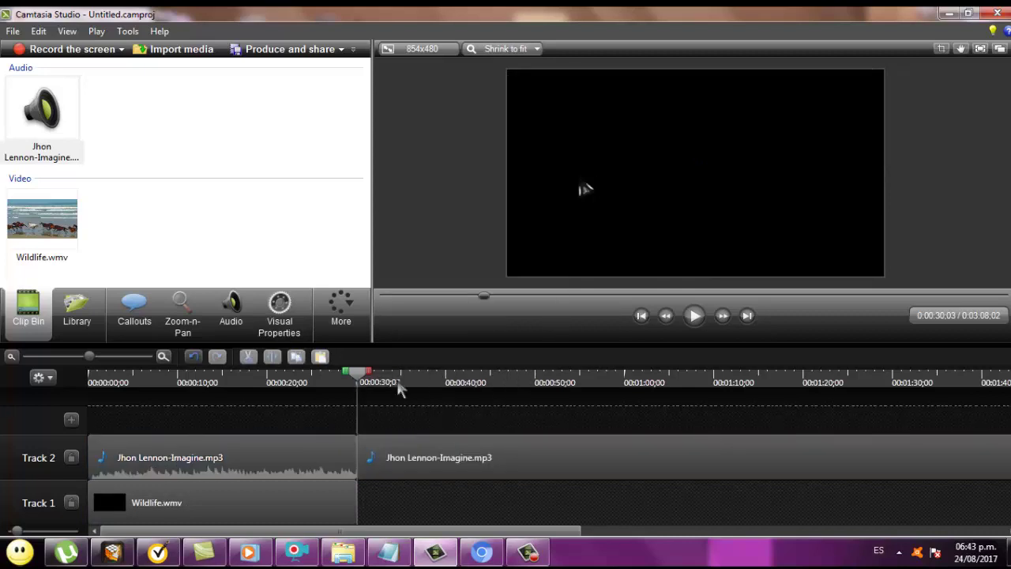
Delete the part of the music on Track 2 that extends beyond the end of the video
{"action": "left_click", "coordinate": [423, 466]}
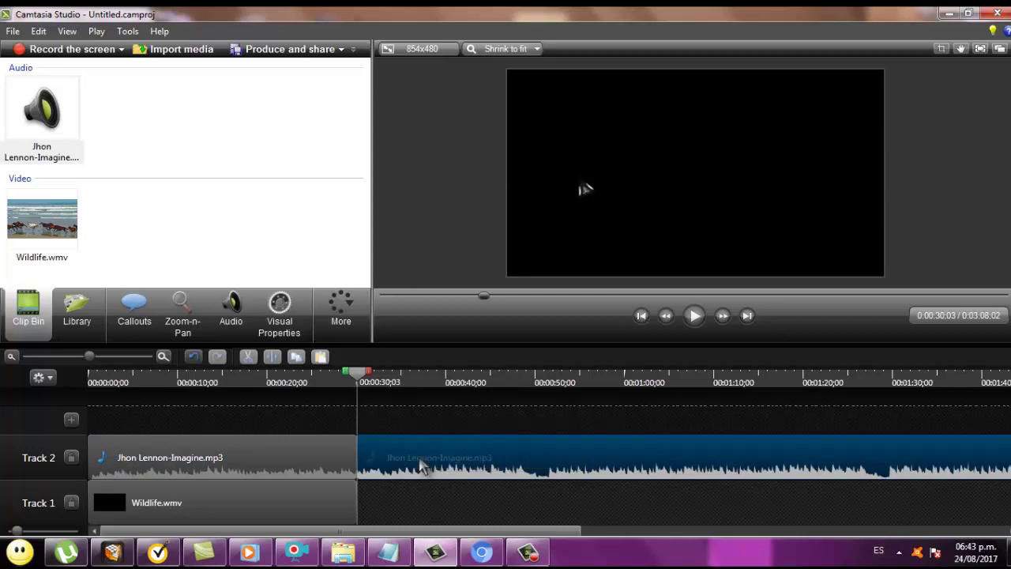
{"action": "right_click", "coordinate": [419, 454]}
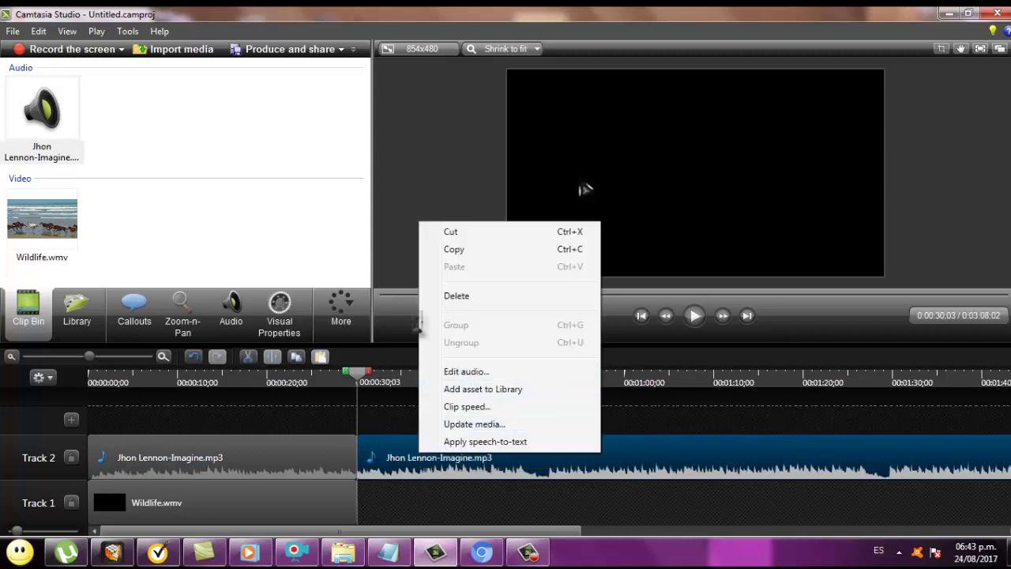
{"action": "left_click", "coordinate": [488, 308]}
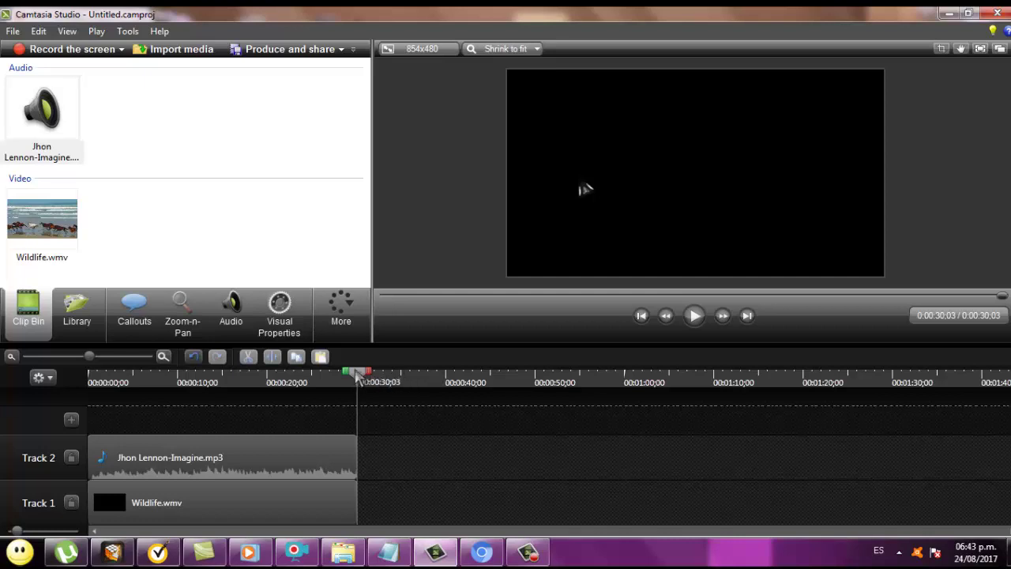
Play the first few seconds of the trimmed timeline from the beginning to check video and music together
{"action": "left_click_drag", "start_coordinate": [357, 377], "coordinate": [166, 399]}
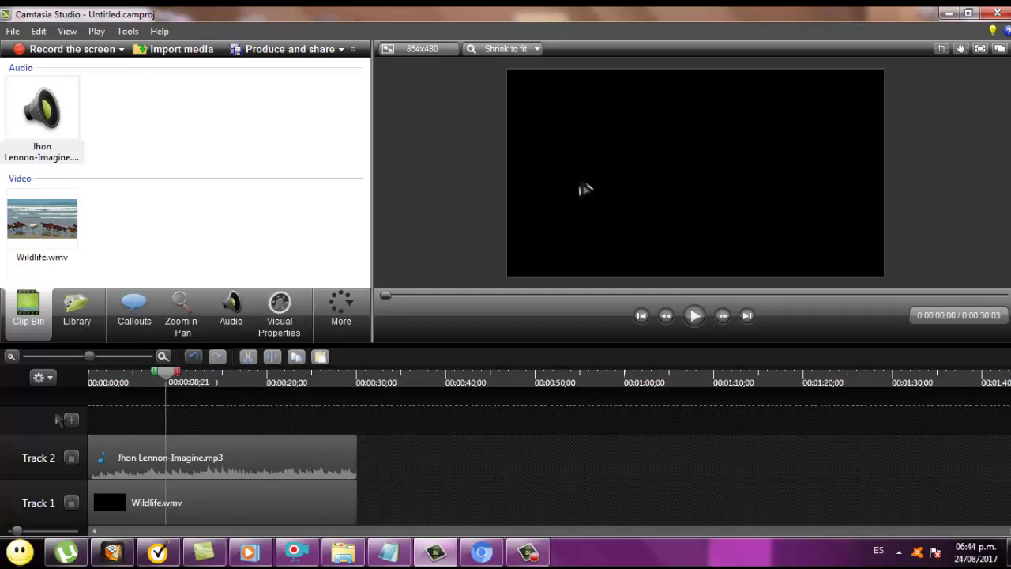
{"action": "key", "text": "ctrl+Home"}
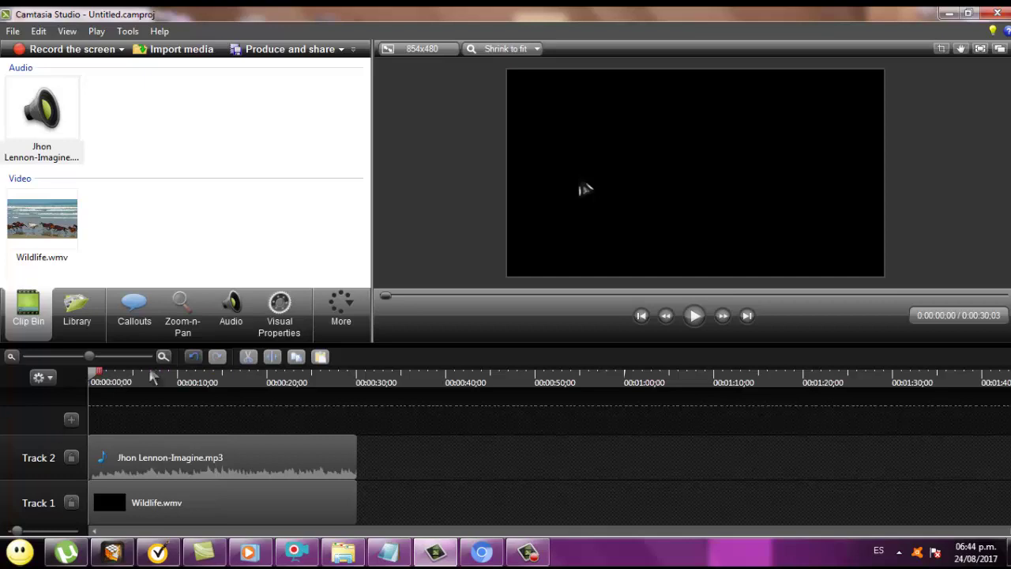
{"action": "left_click", "coordinate": [695, 315]}
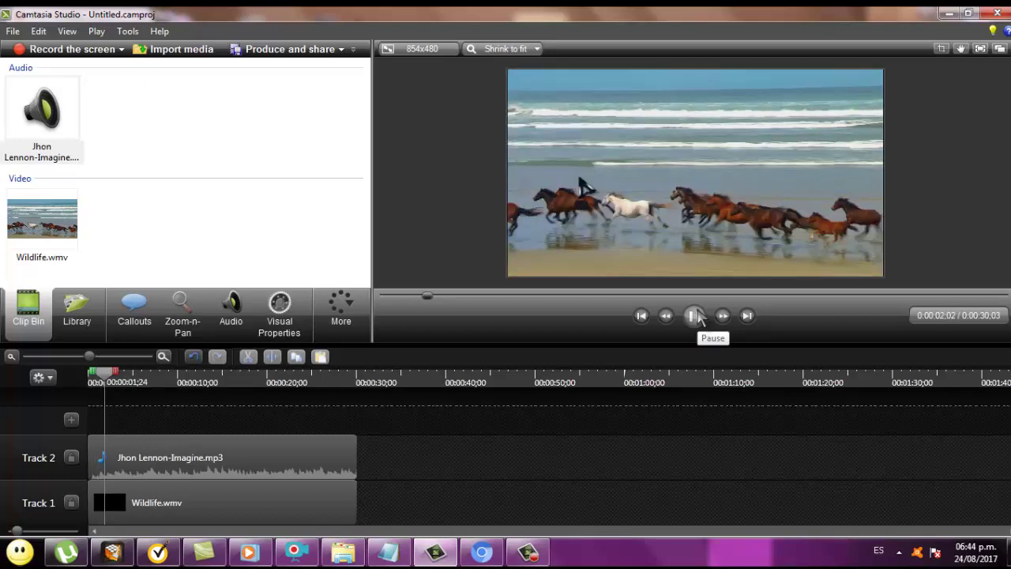
{"action": "left_click", "coordinate": [695, 316]}
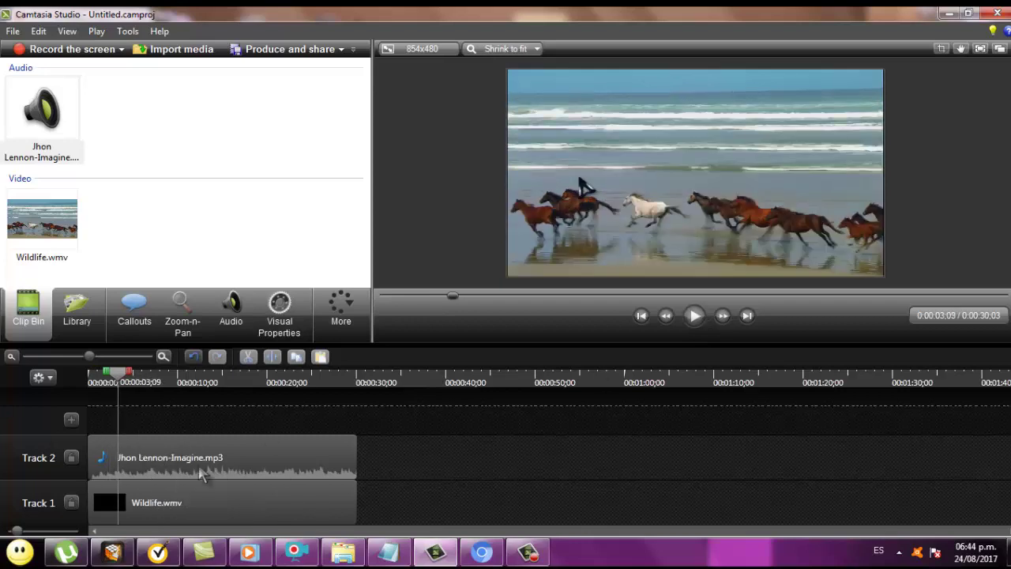
Split the clips on all tracks at 0:00:03;09
{"action": "right_click", "coordinate": [120, 378]}
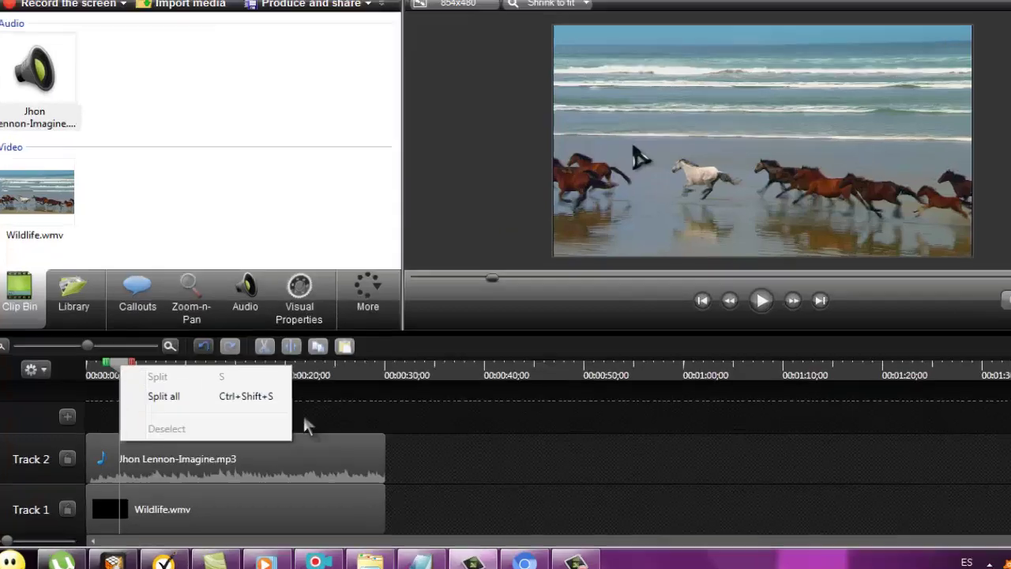
{"action": "left_click", "coordinate": [331, 397]}
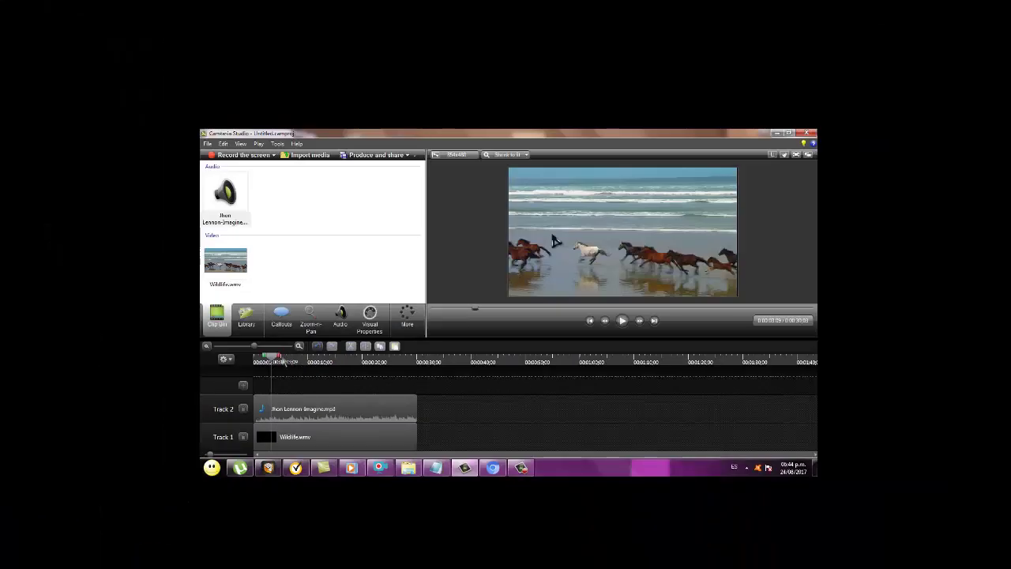
{"action": "right_click", "coordinate": [276, 361]}
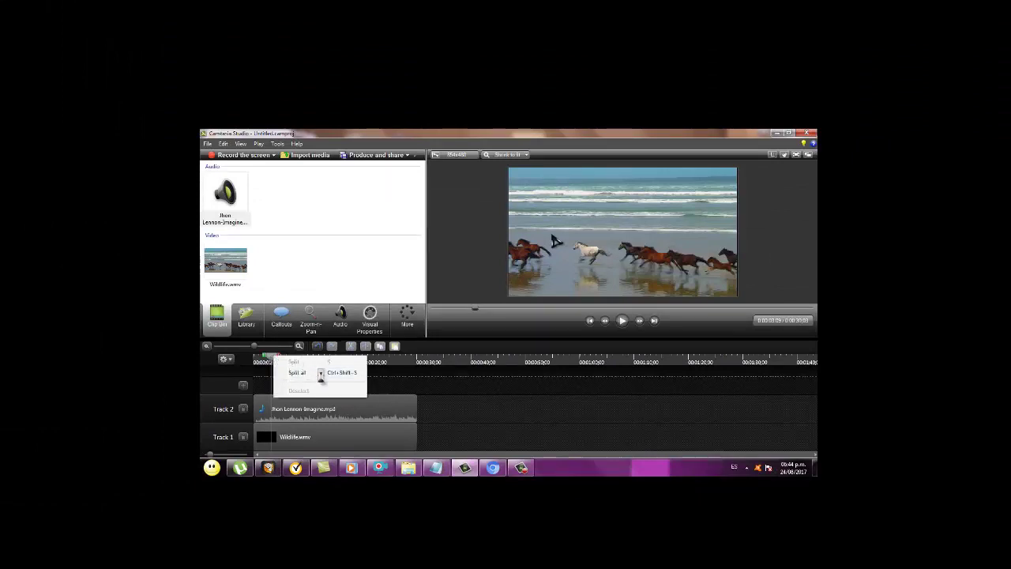
{"action": "left_click", "coordinate": [322, 373]}
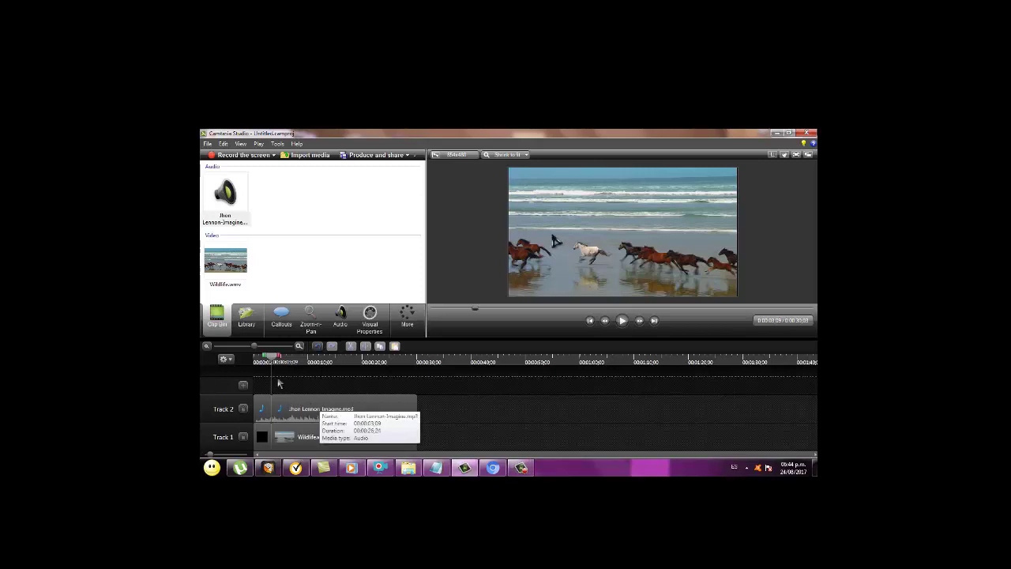
Split all tracks at 0:00:06;11 and delete the music segment on Track 2 between the two cuts
{"action": "left_click_drag", "start_coordinate": [271, 363], "coordinate": [289, 377]}
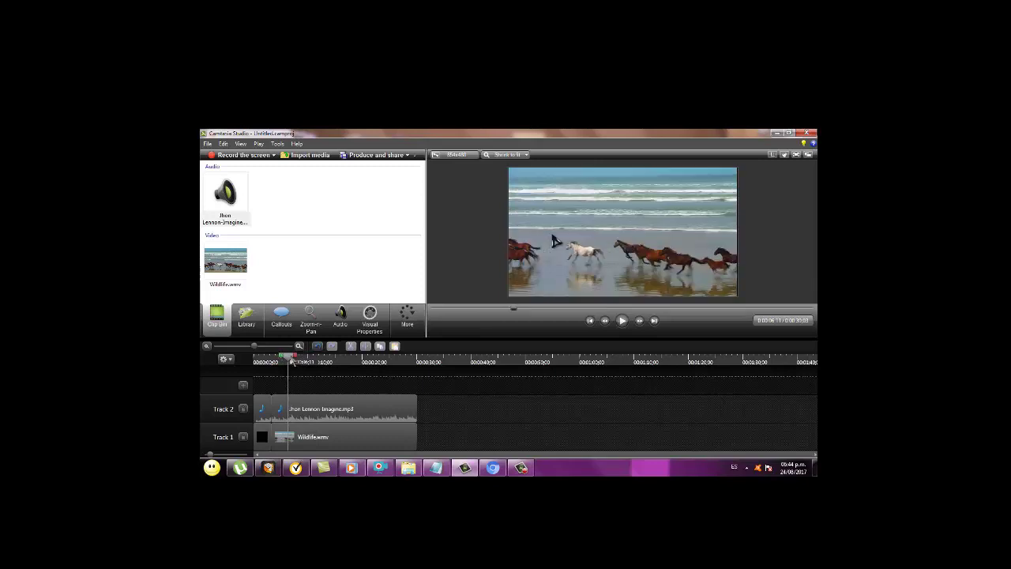
{"action": "right_click", "coordinate": [291, 358]}
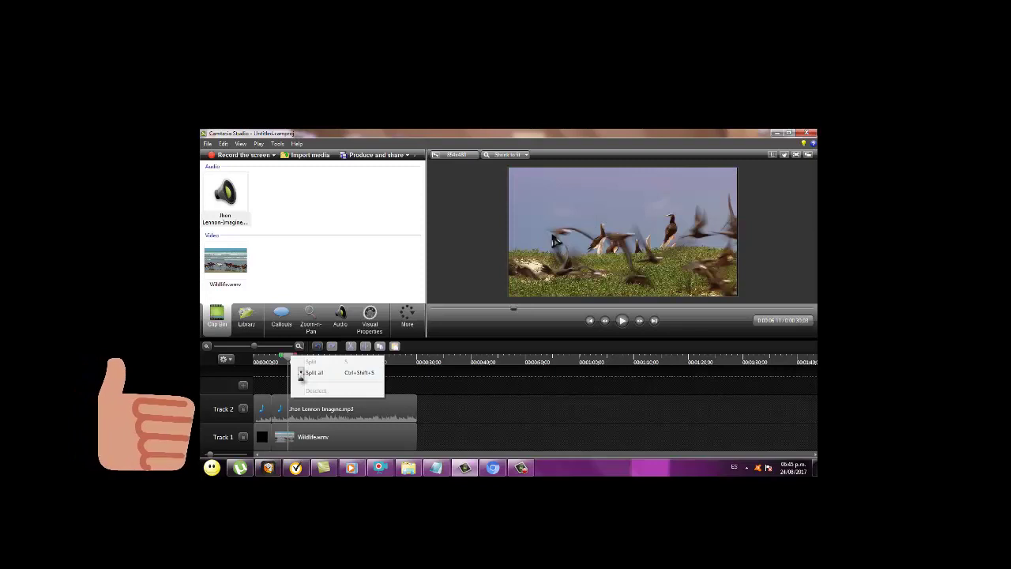
{"action": "left_click", "coordinate": [301, 376]}
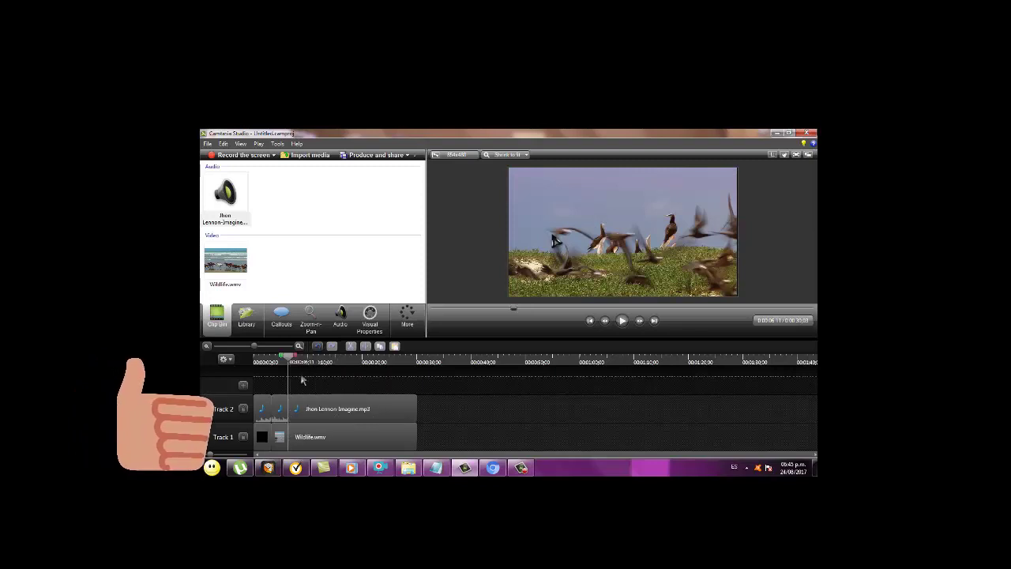
{"action": "right_click", "coordinate": [279, 411]}
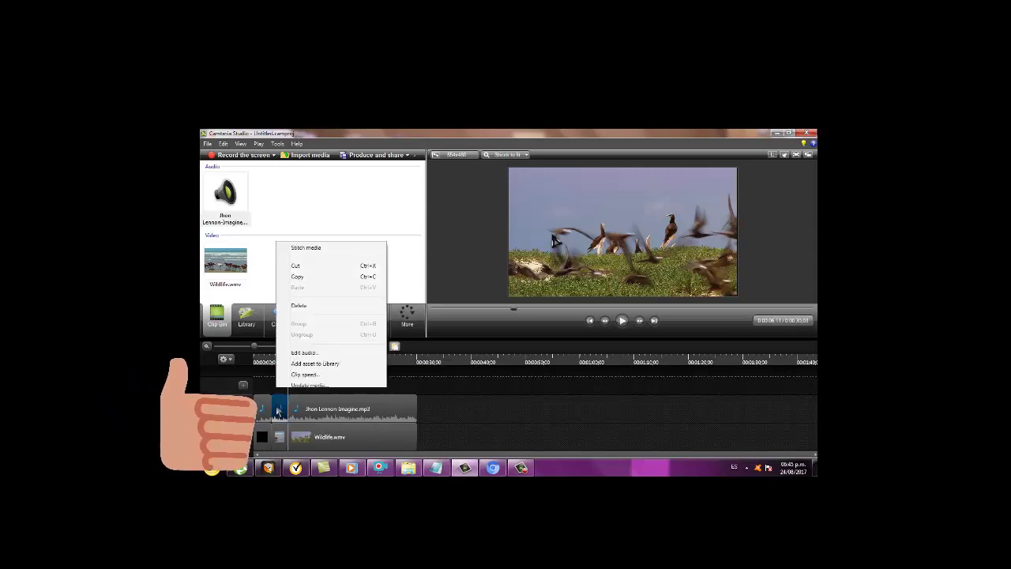
{"action": "left_click", "coordinate": [323, 313]}
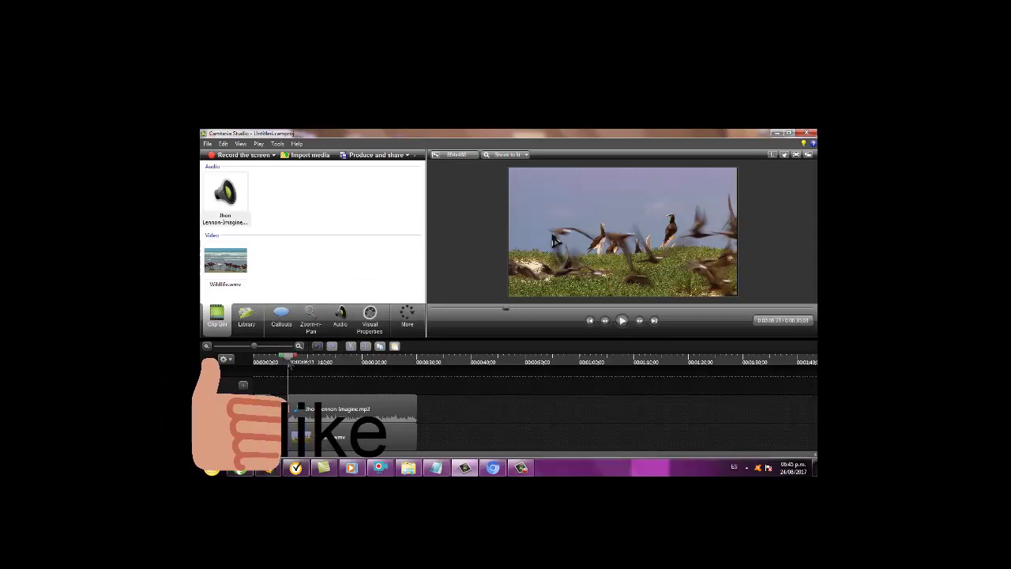
Play the timeline from the start through the gap in the music to check how the audio drops out and returns
{"action": "left_click_drag", "start_coordinate": [290, 363], "coordinate": [256, 363]}
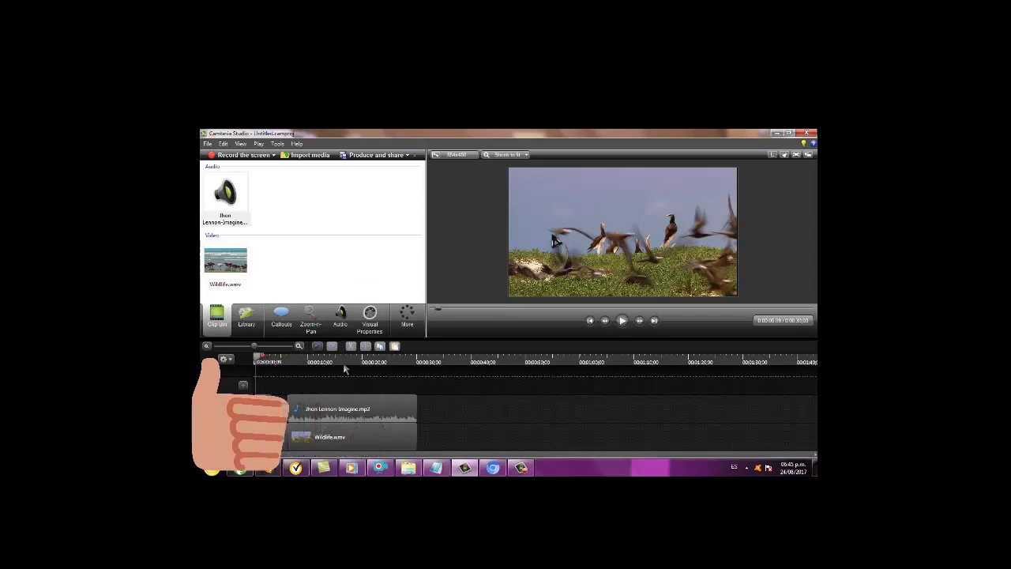
{"action": "left_click", "coordinate": [621, 322]}
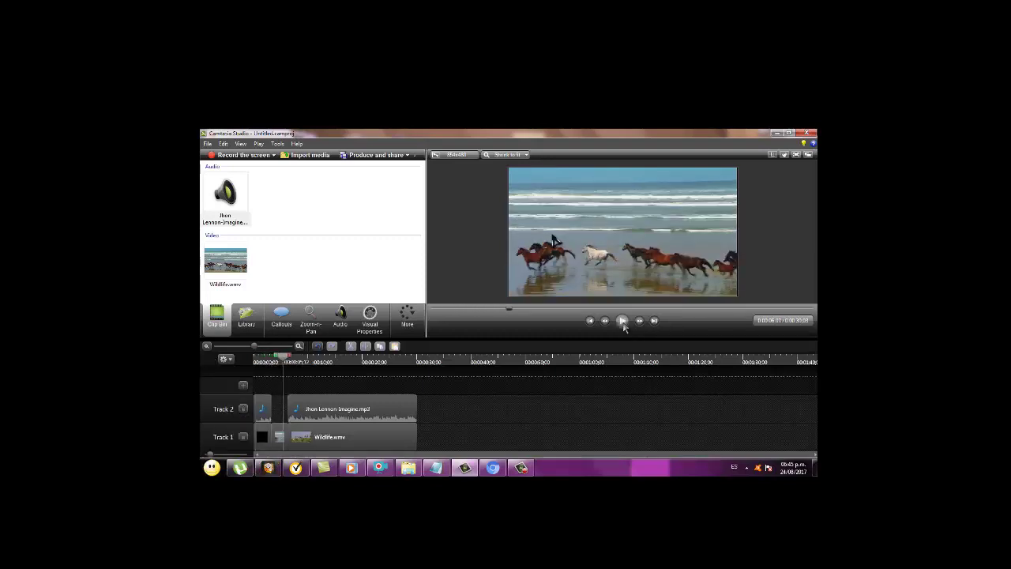
{"action": "left_click", "coordinate": [623, 321]}
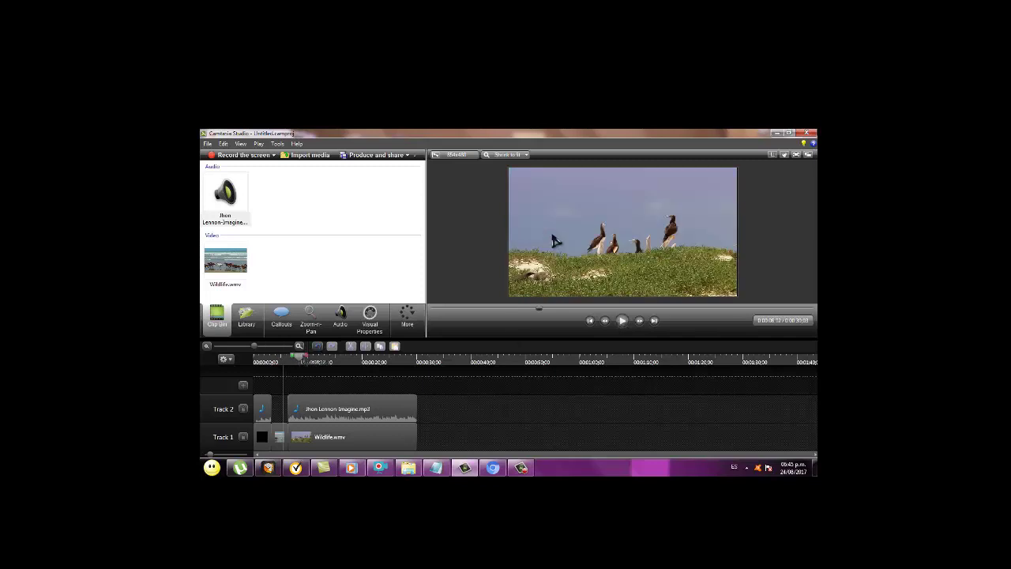
{"action": "left_click", "coordinate": [623, 320]}
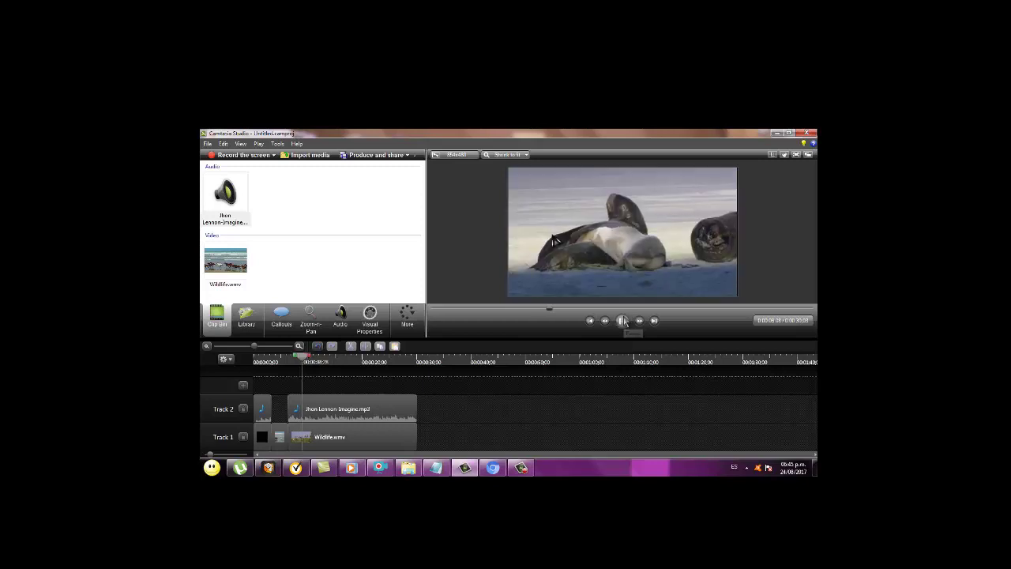
{"action": "left_click", "coordinate": [625, 322]}
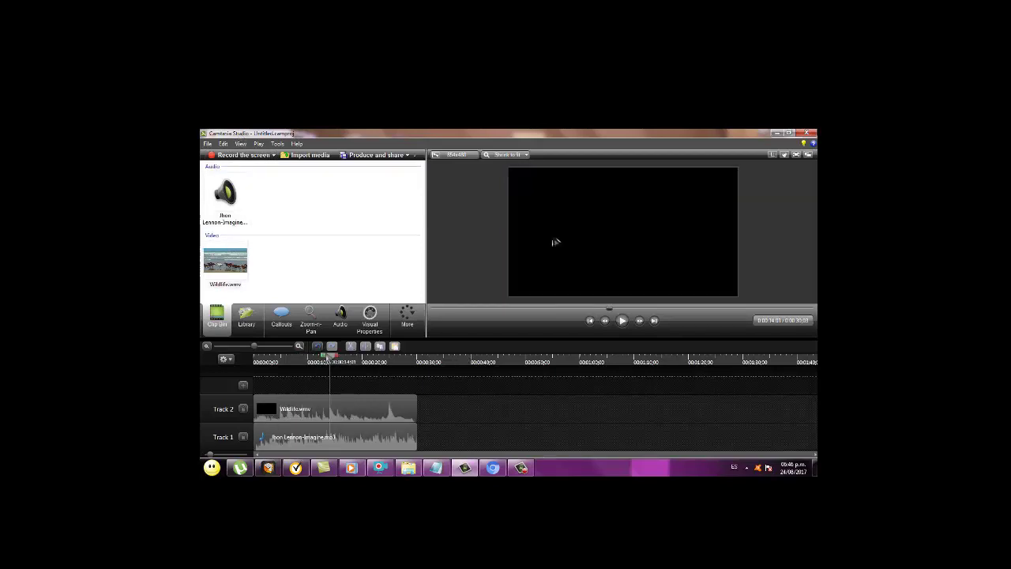
Split the video and music clips on both tracks at 0:00:14;01
{"action": "left_click", "coordinate": [330, 361]}
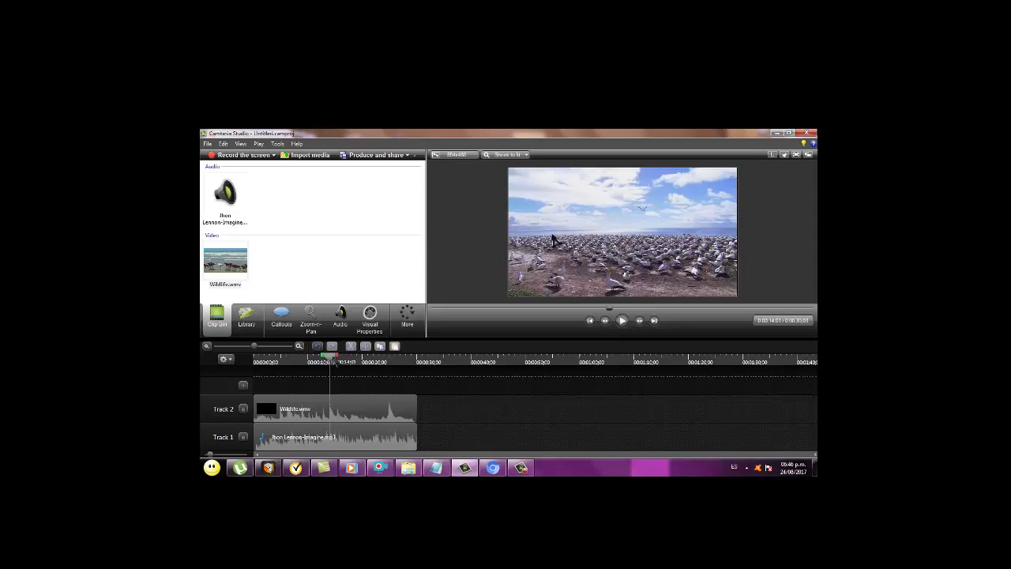
{"action": "right_click", "coordinate": [333, 362]}
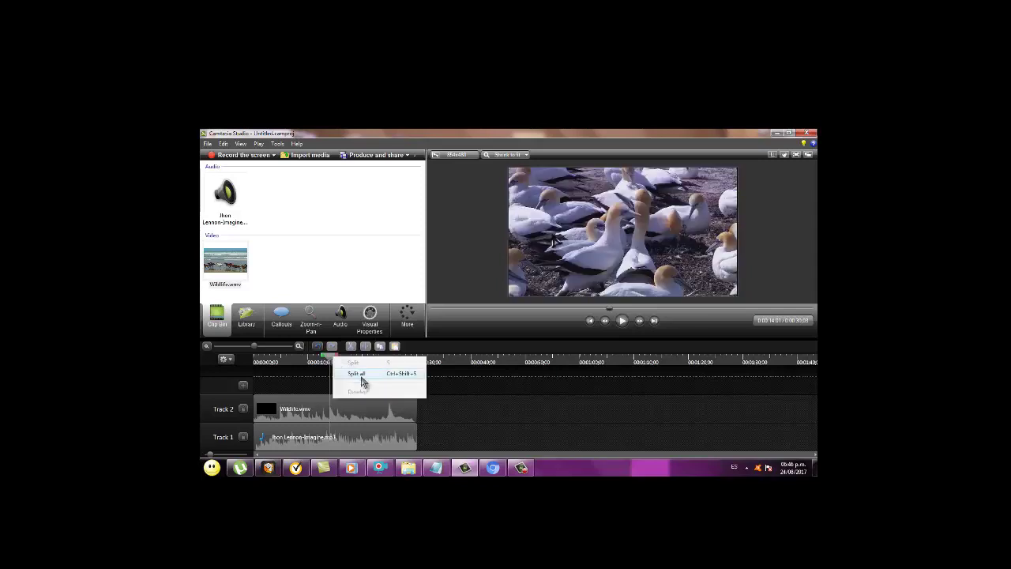
{"action": "left_click", "coordinate": [361, 376]}
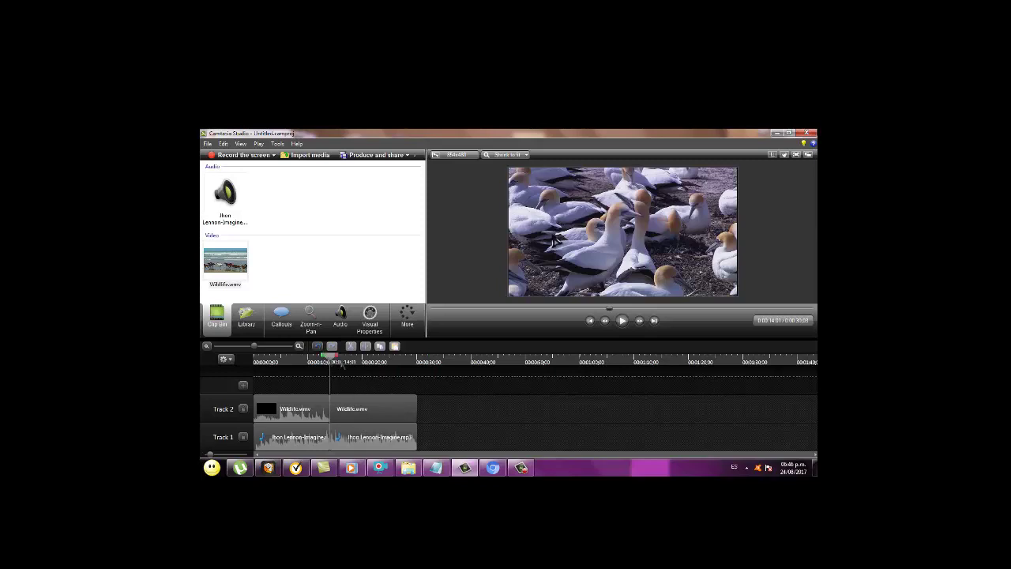
Split all tracks at 0:00:15;06 and delete the short Wildlife.wmv segment on Track 2 between the last two cuts
{"action": "left_click_drag", "start_coordinate": [342, 365], "coordinate": [353, 365]}
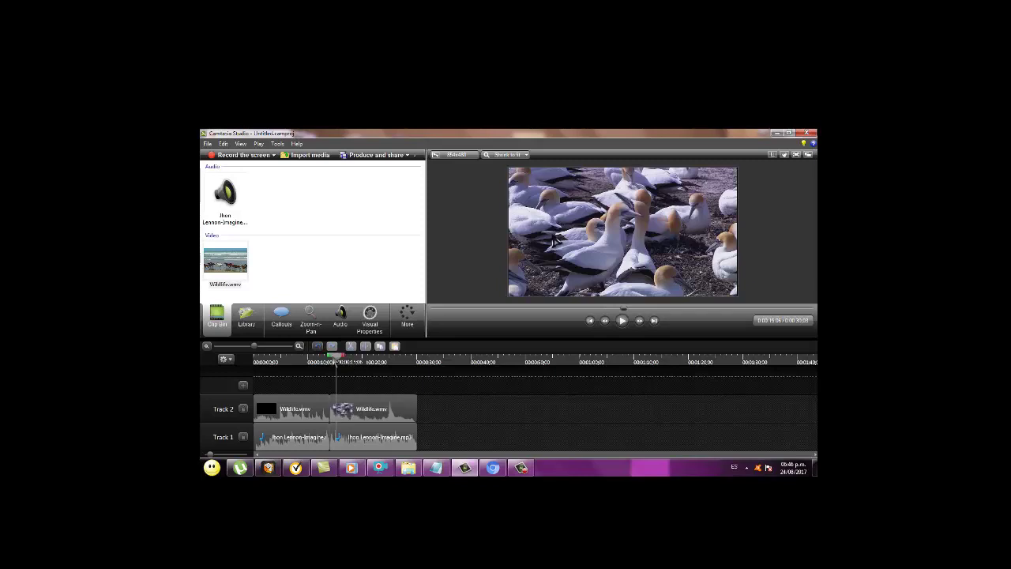
{"action": "right_click", "coordinate": [337, 360]}
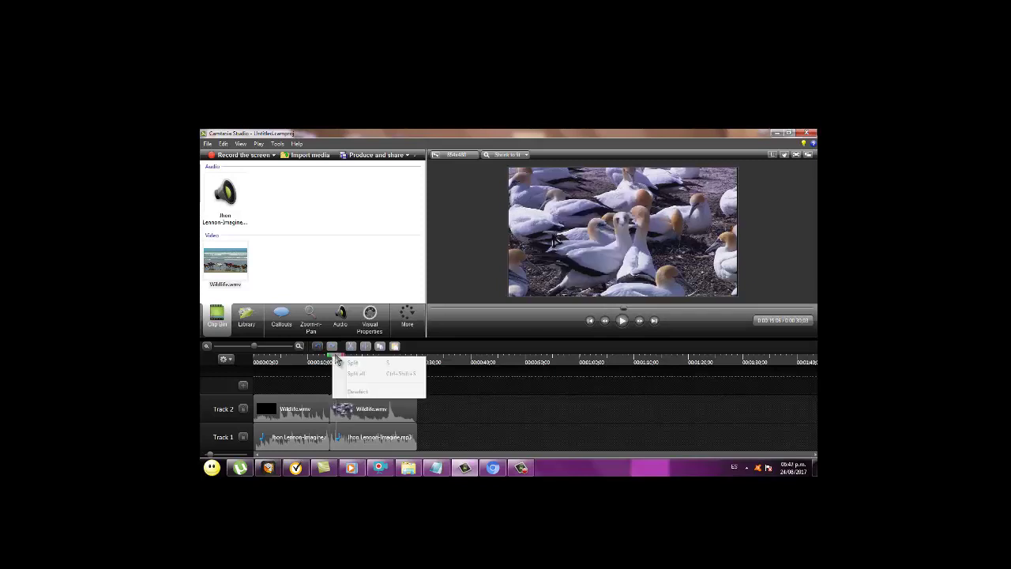
{"action": "left_click", "coordinate": [356, 375]}
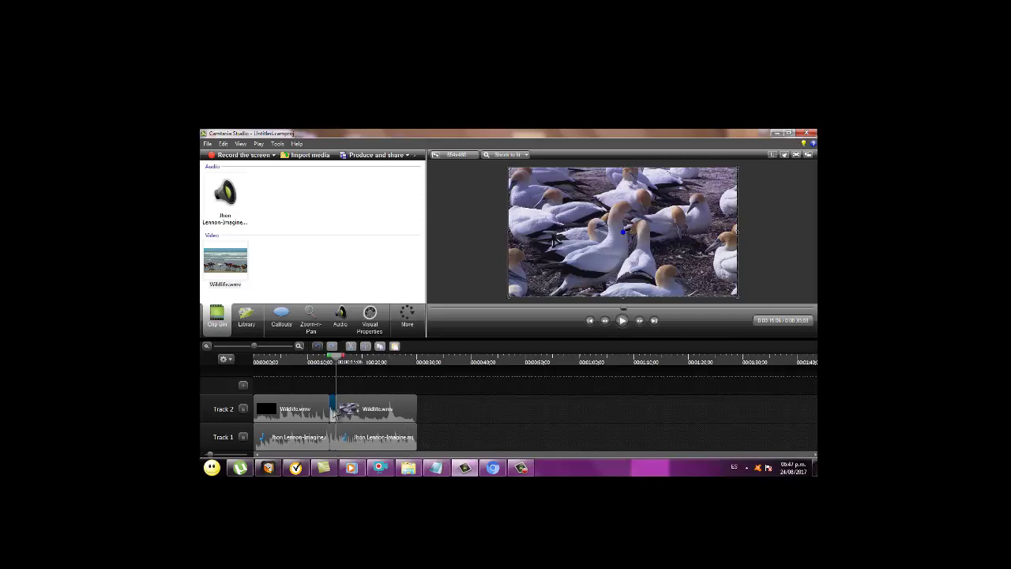
{"action": "right_click", "coordinate": [334, 412]}
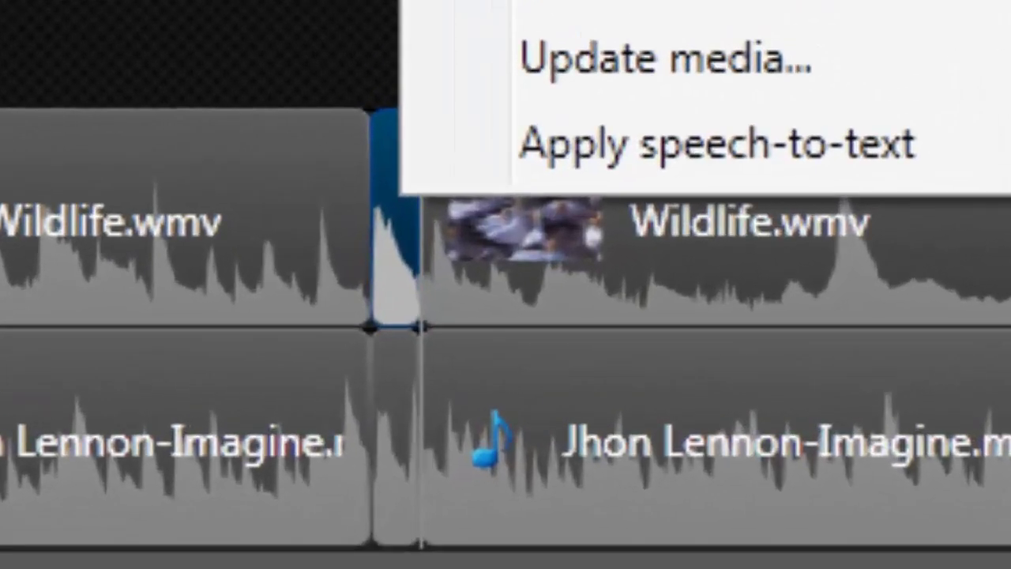
{"action": "key", "text": "Delete"}
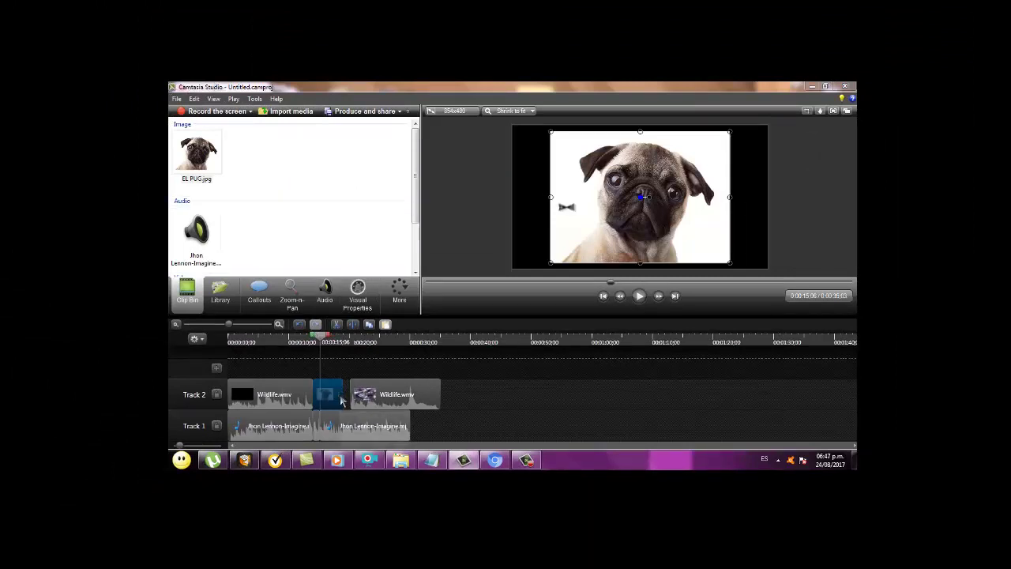
Shorten the EL PUG.jpg clip on Track 2 to end at 0:00:15;06 and move the following Wildlife.wmv clip back against it
{"action": "left_click_drag", "start_coordinate": [340, 394], "coordinate": [305, 400]}
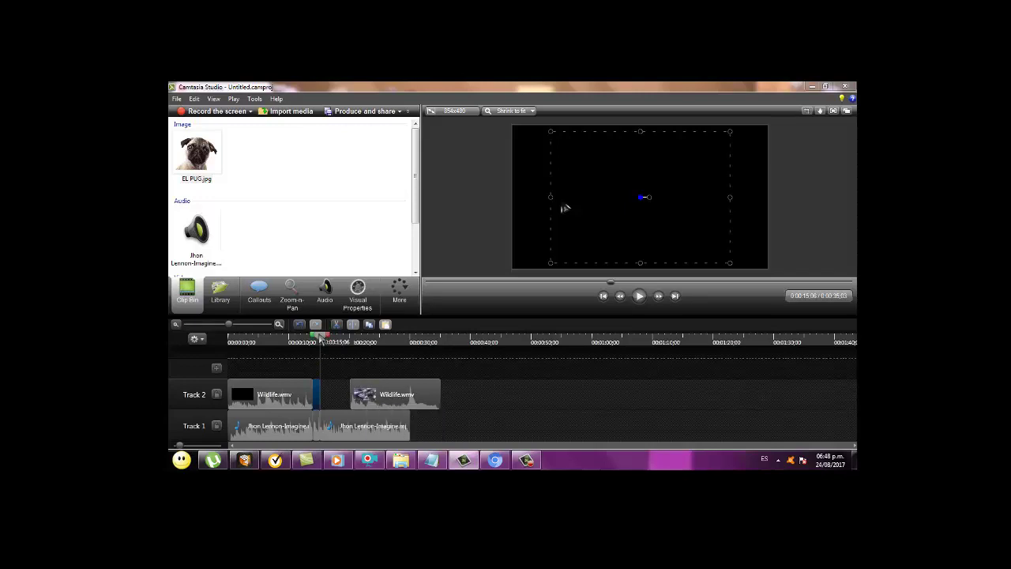
{"action": "left_click_drag", "start_coordinate": [321, 338], "coordinate": [316, 343]}
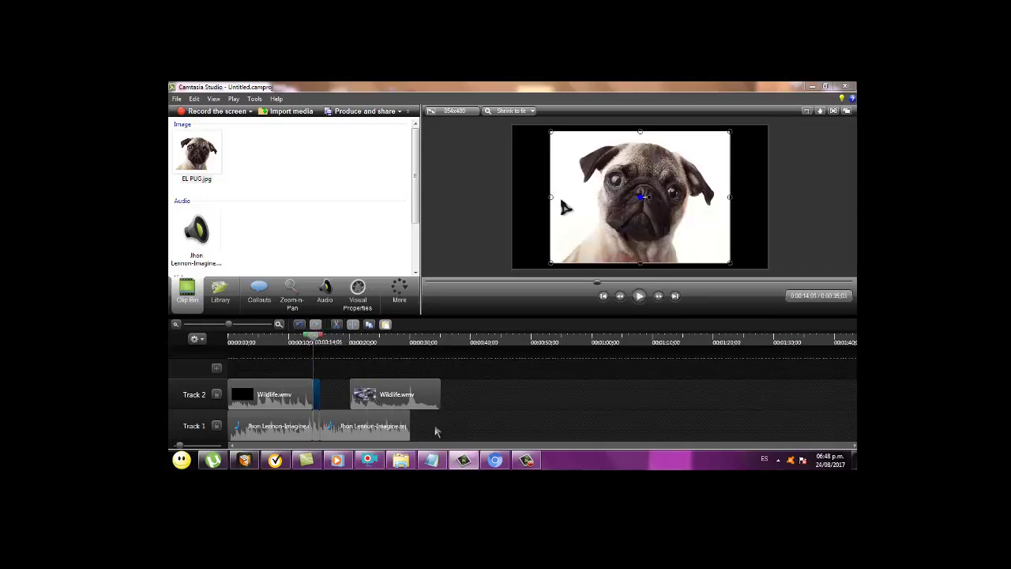
{"action": "left_click", "coordinate": [435, 427]}
{"action": "left_click_drag", "start_coordinate": [383, 404], "coordinate": [353, 407]}
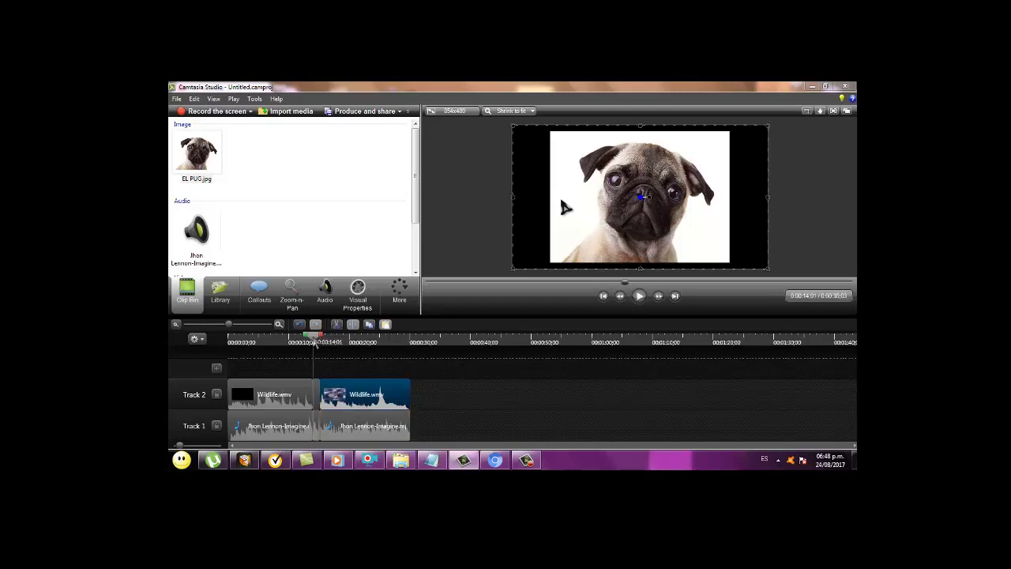
Play the timeline from 0:00:11;08 through the inserted pug image into the following video clip, then pause playback
{"action": "left_click", "coordinate": [297, 340]}
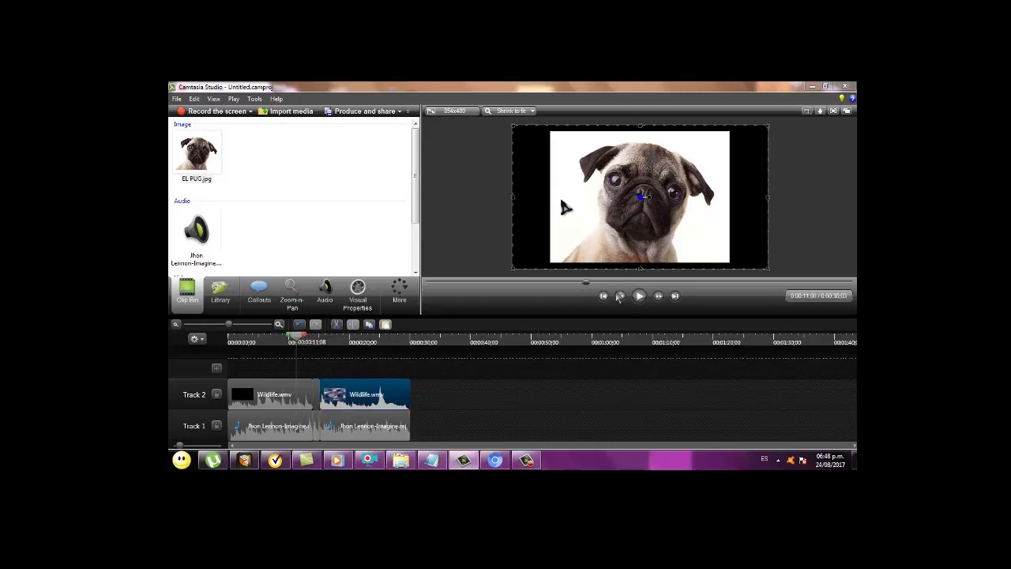
{"action": "left_click", "coordinate": [638, 296]}
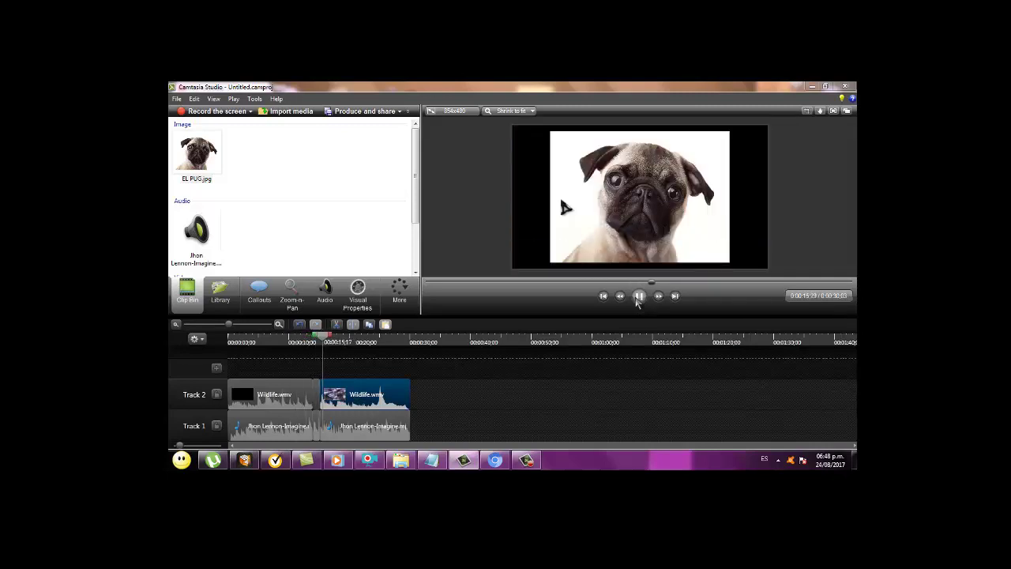
{"action": "left_click", "coordinate": [638, 300]}
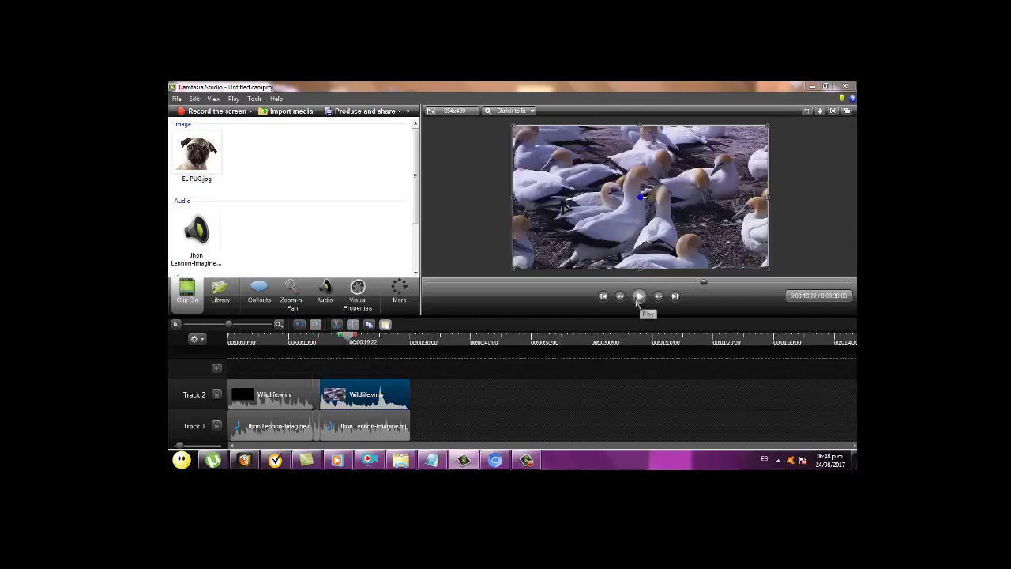